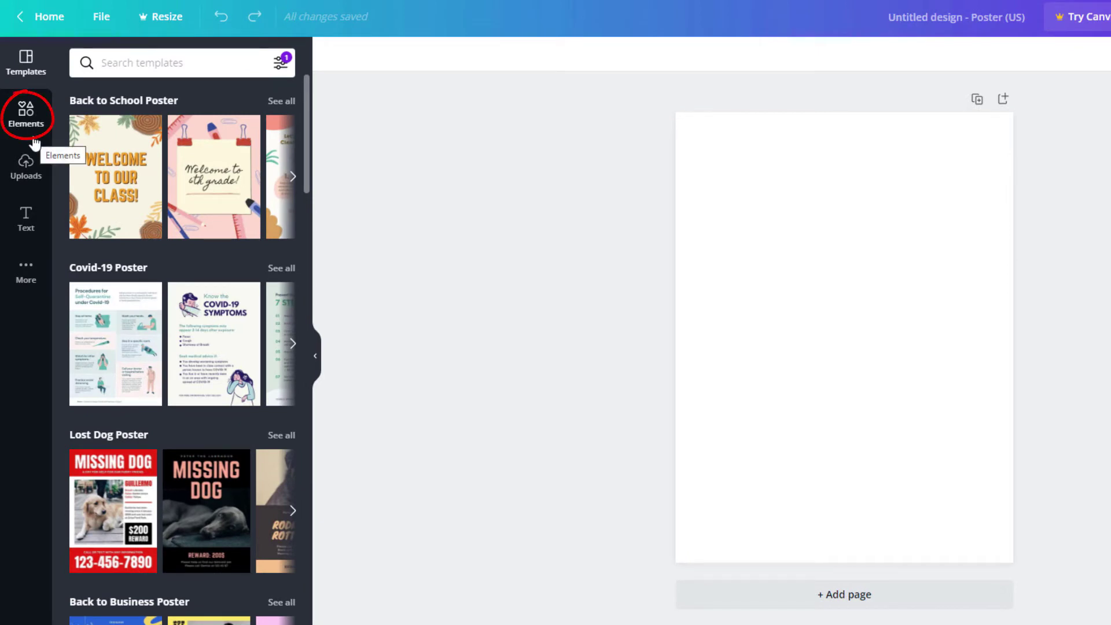
Browse the Elements Frames collection forward through more shapes and back to the start
left_click(26, 117)
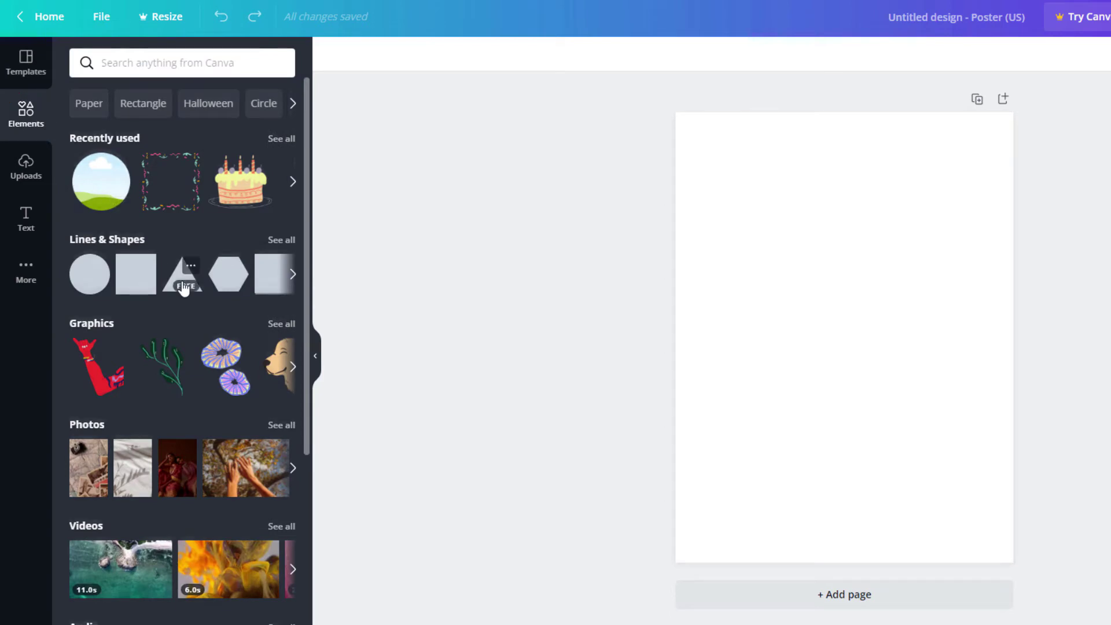
scroll(182, 287, "down", 3)
scroll(181, 289, "down", 2)
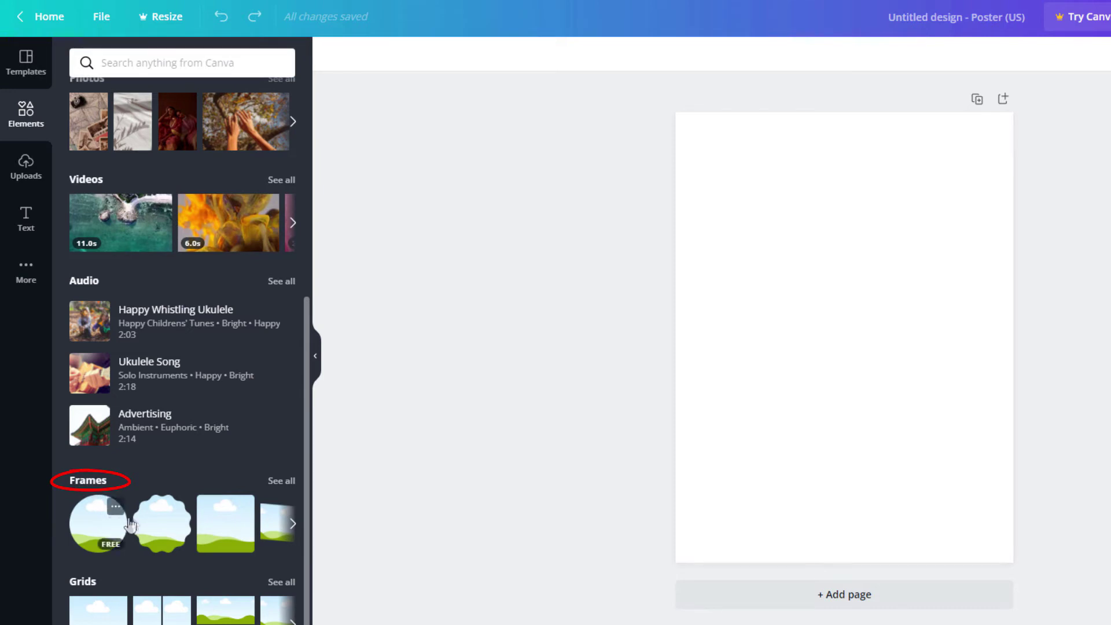
left_click(291, 530)
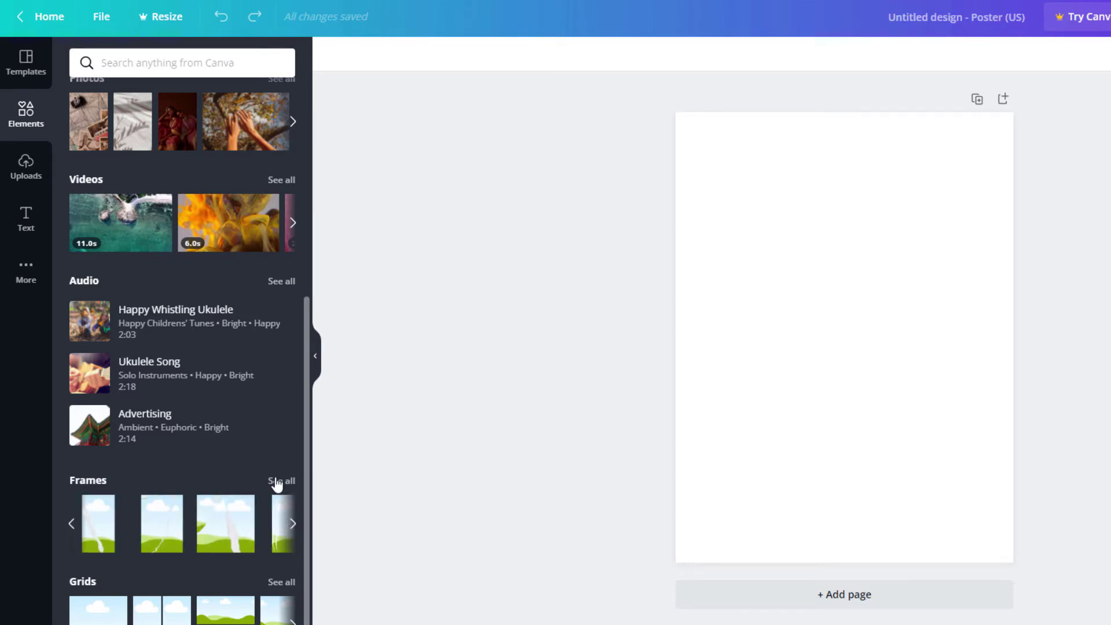
left_click(73, 524)
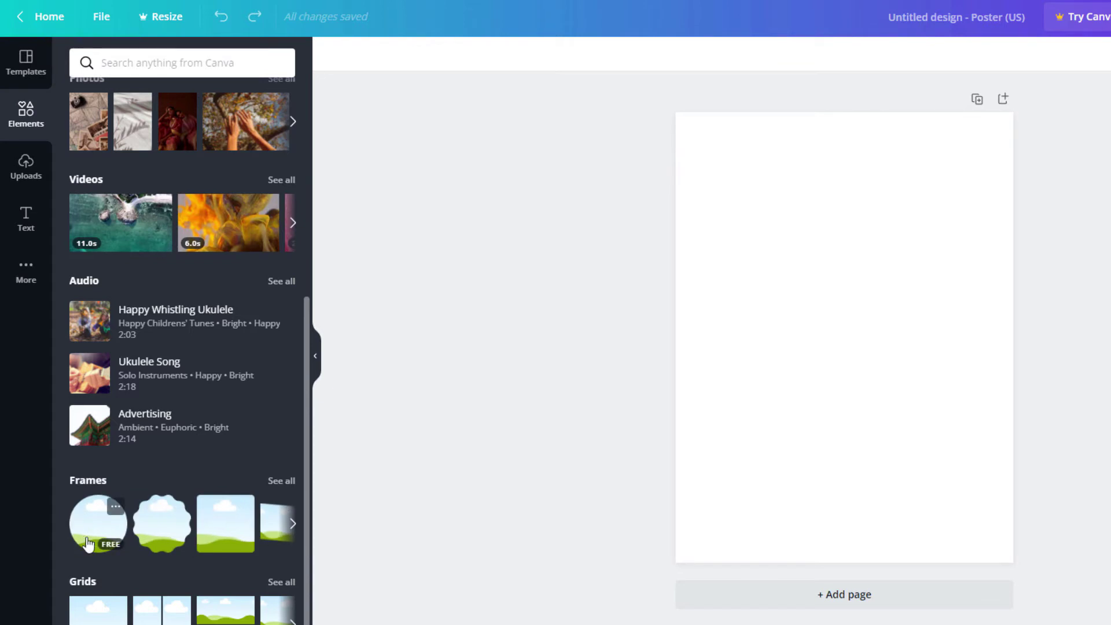
Place a circle frame in the poster's centre and enlarge it slightly
left_click(87, 543)
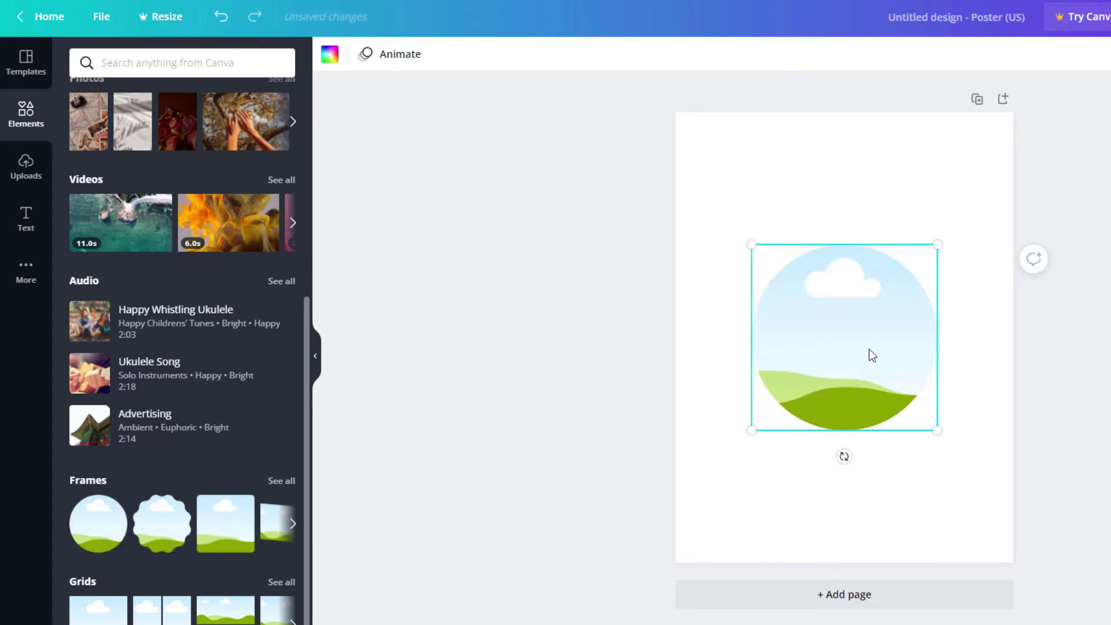
mouse_move(869, 349)
left_mouse_down()
mouse_move(870, 333)
mouse_move(861, 355)
left_mouse_up()
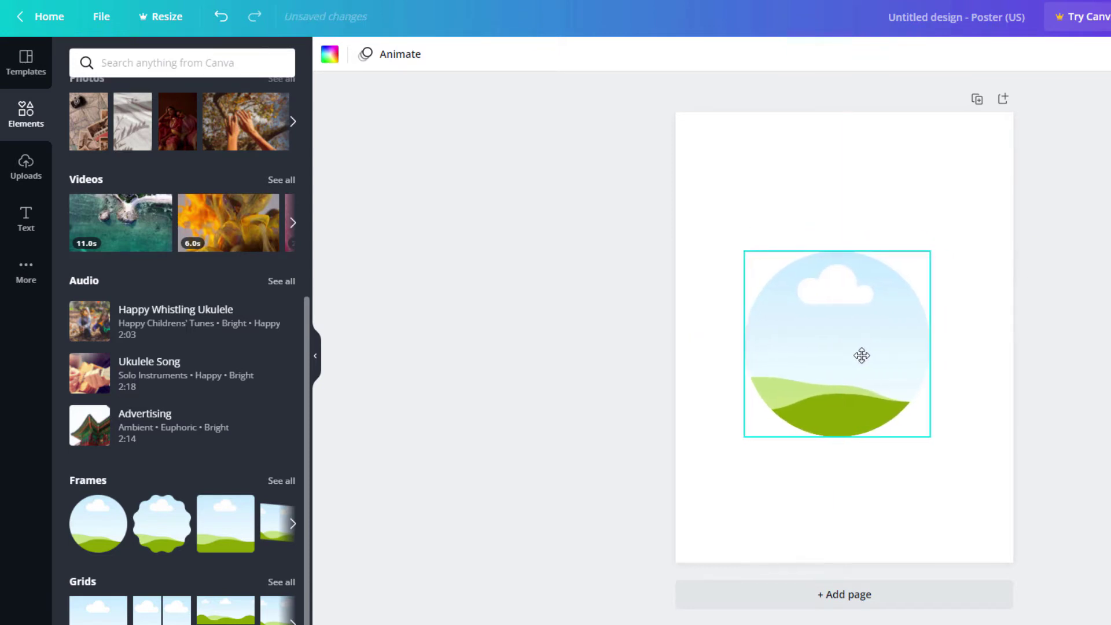
left_click_drag(861, 355, 868, 350)
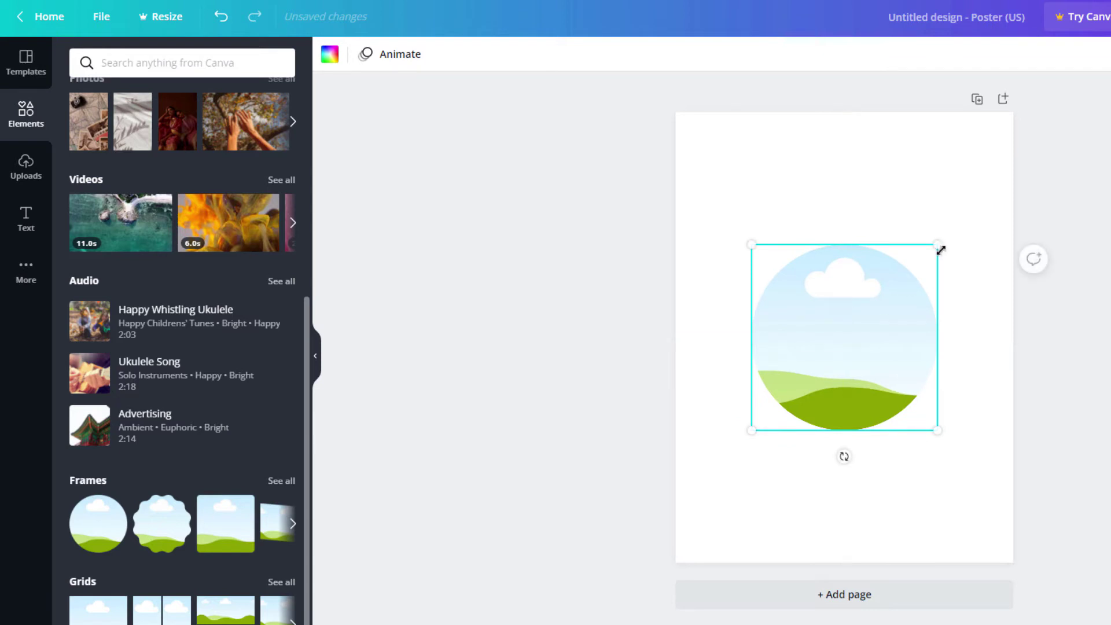
left_click_drag(949, 239, 912, 271)
left_click_drag(841, 364, 848, 359)
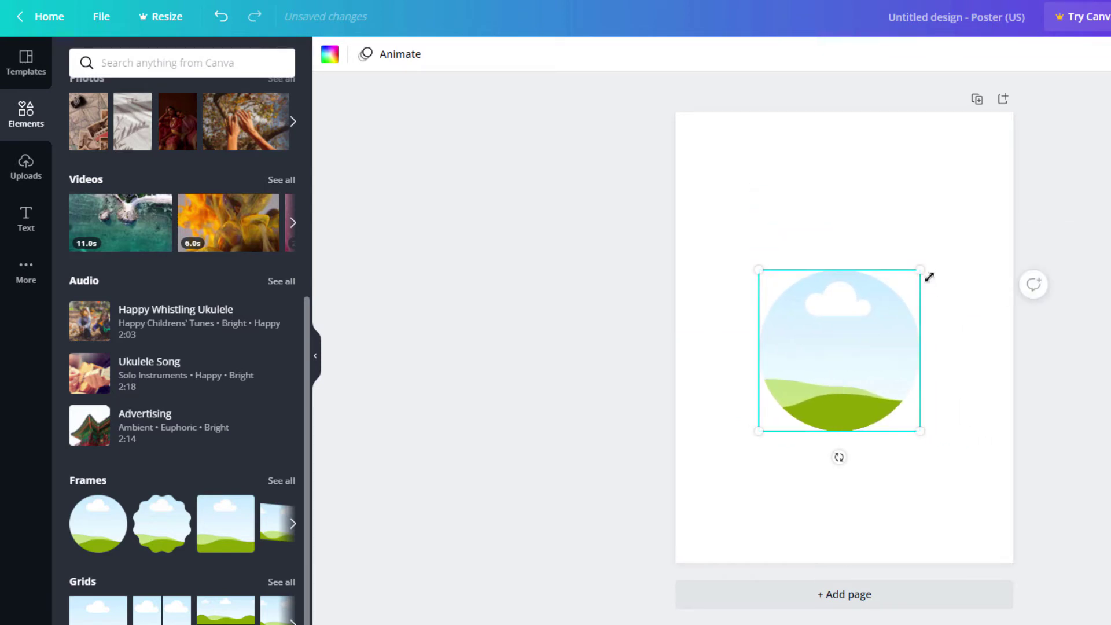
left_click_drag(924, 273, 929, 261)
left_click_drag(870, 345, 858, 339)
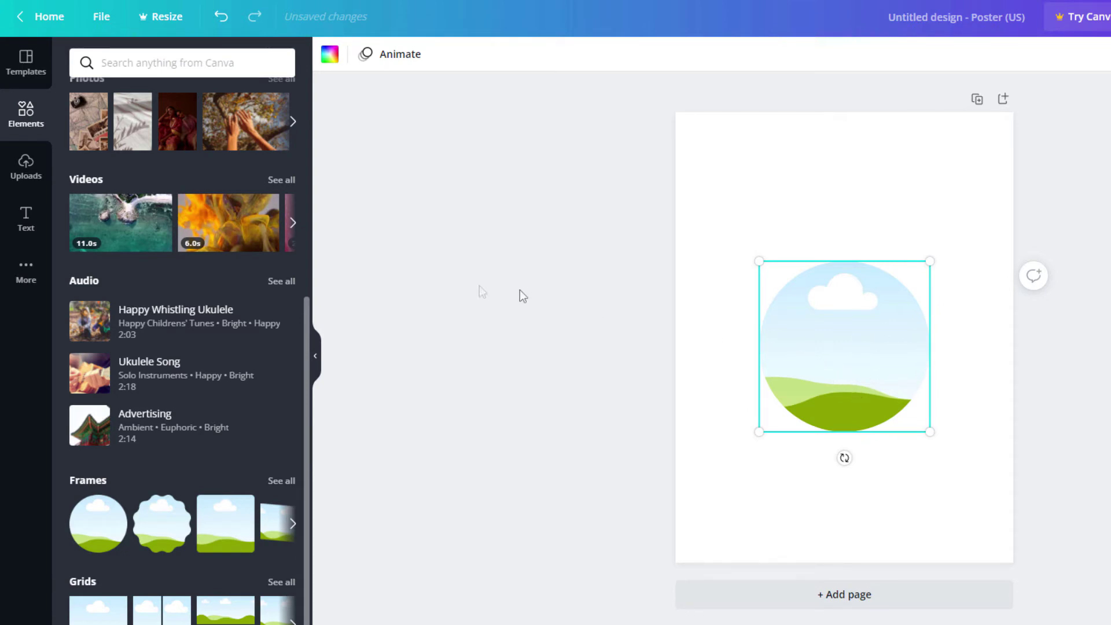
left_click(35, 178)
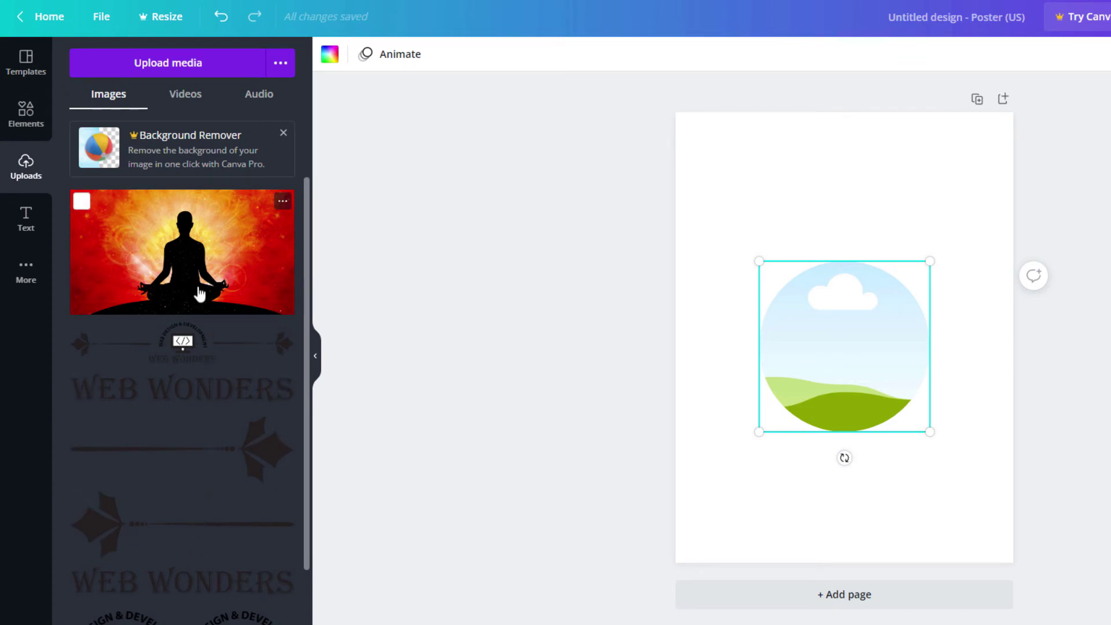
Start a new media upload and open the bike trail photo folder
left_click(179, 70)
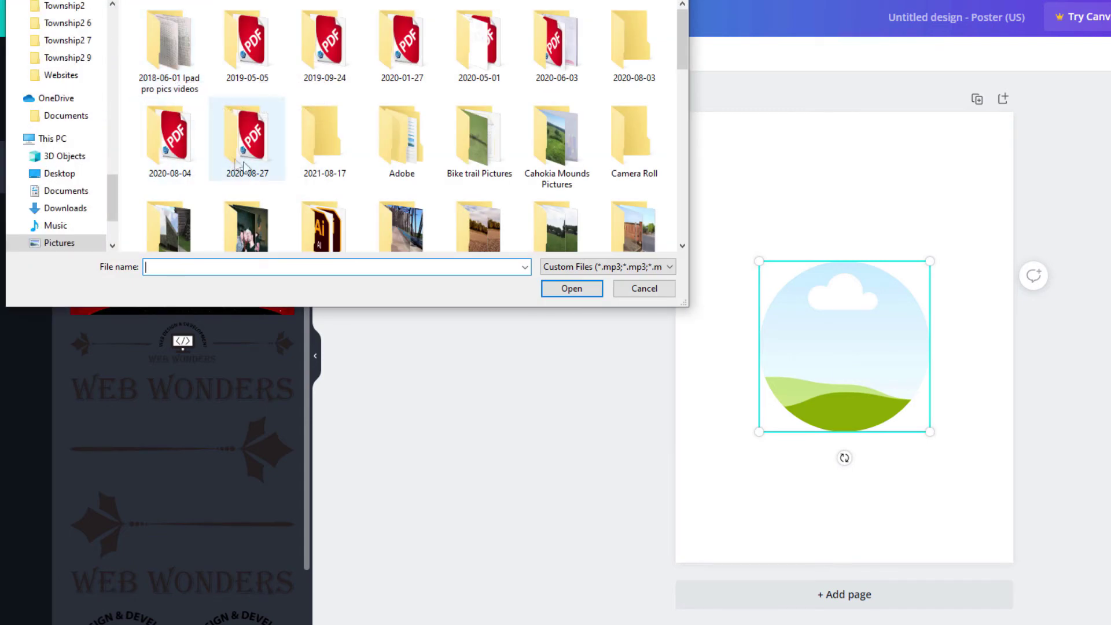
double_click(469, 154)
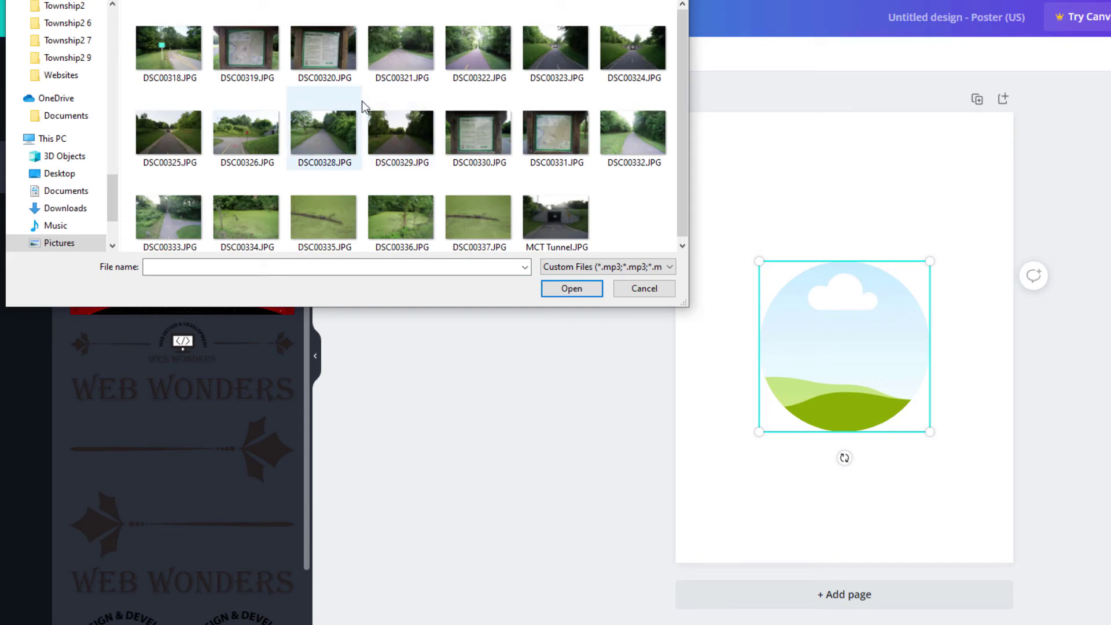
Select DSC00319.JPG in the bike trail folder and upload it to Canva
left_click(260, 59)
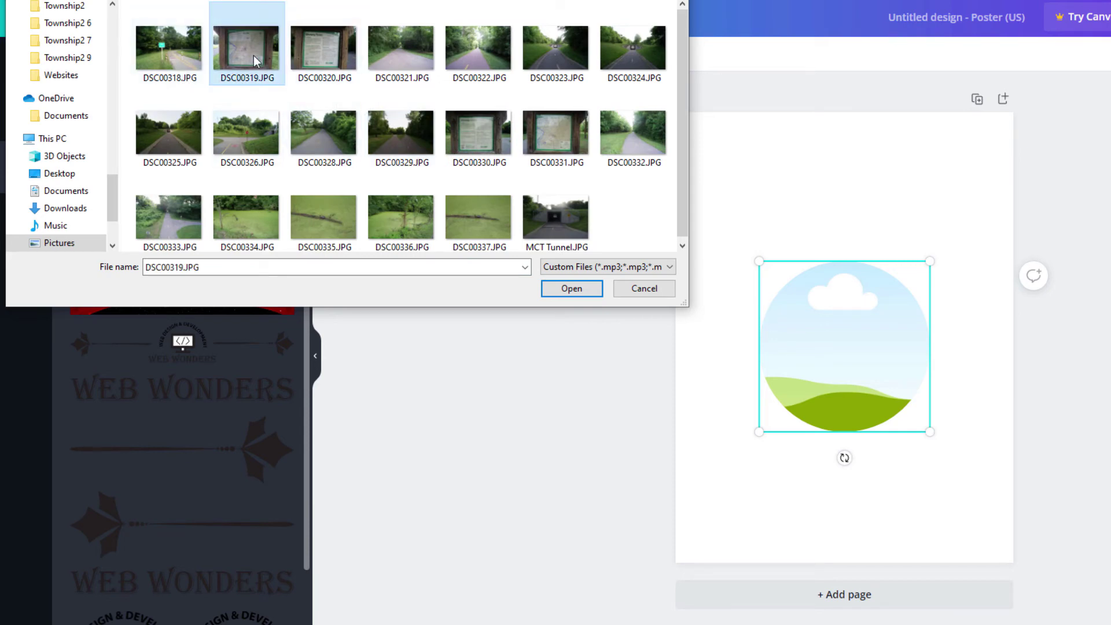
left_click(568, 293)
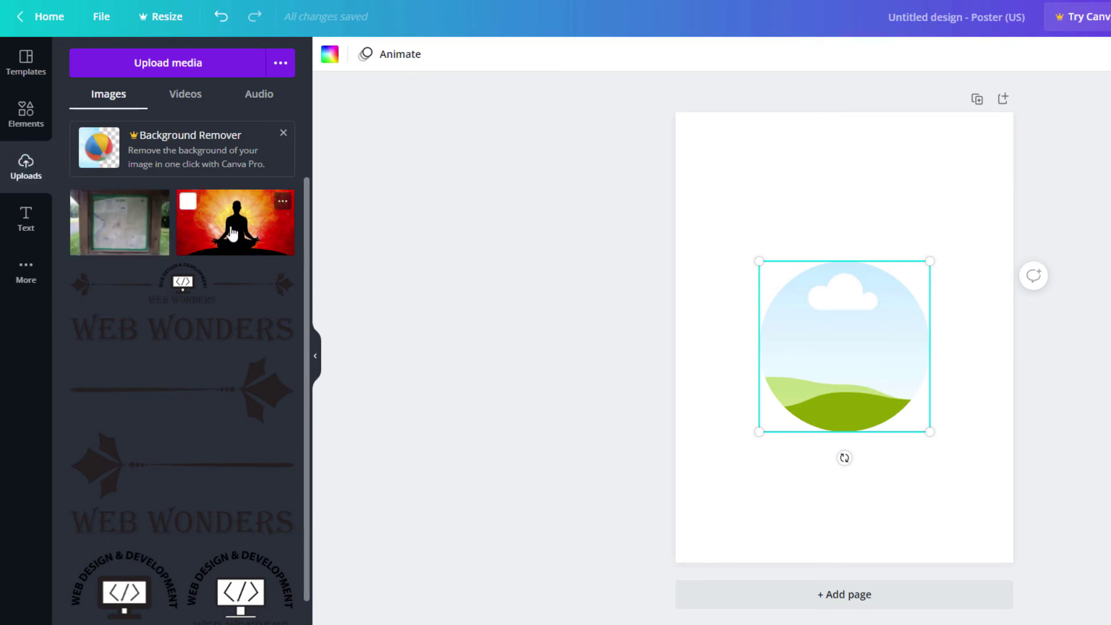
Drop the meditation silhouette thumbnail from Uploads into the circle frame
mouse_move(232, 235)
left_mouse_down()
mouse_move(784, 329)
mouse_move(778, 360)
left_mouse_up()
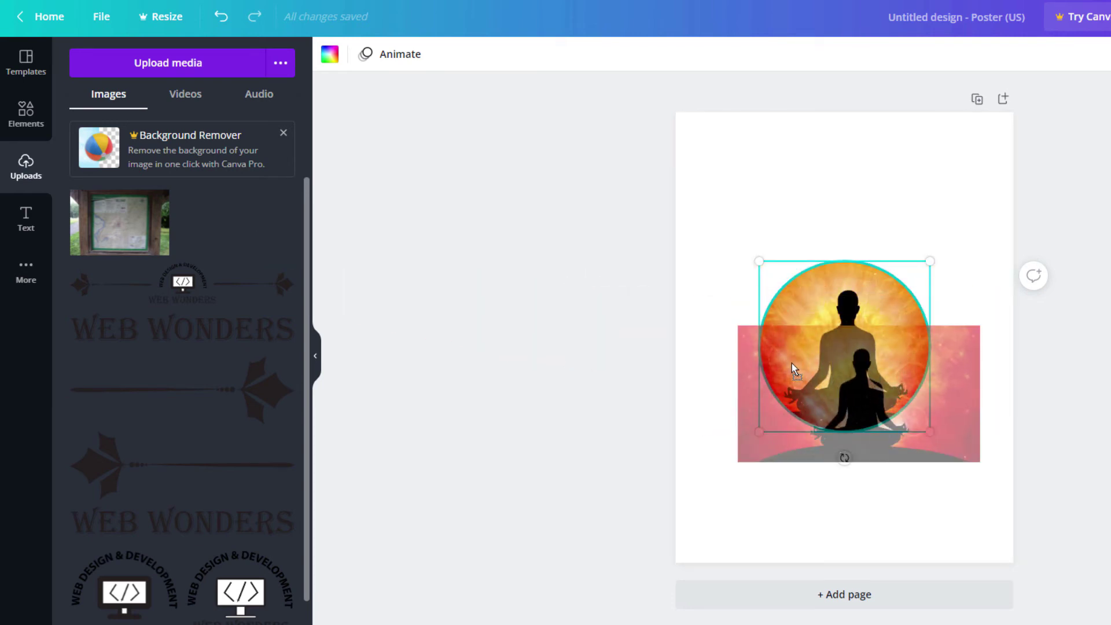
left_click_drag(777, 361, 781, 367)
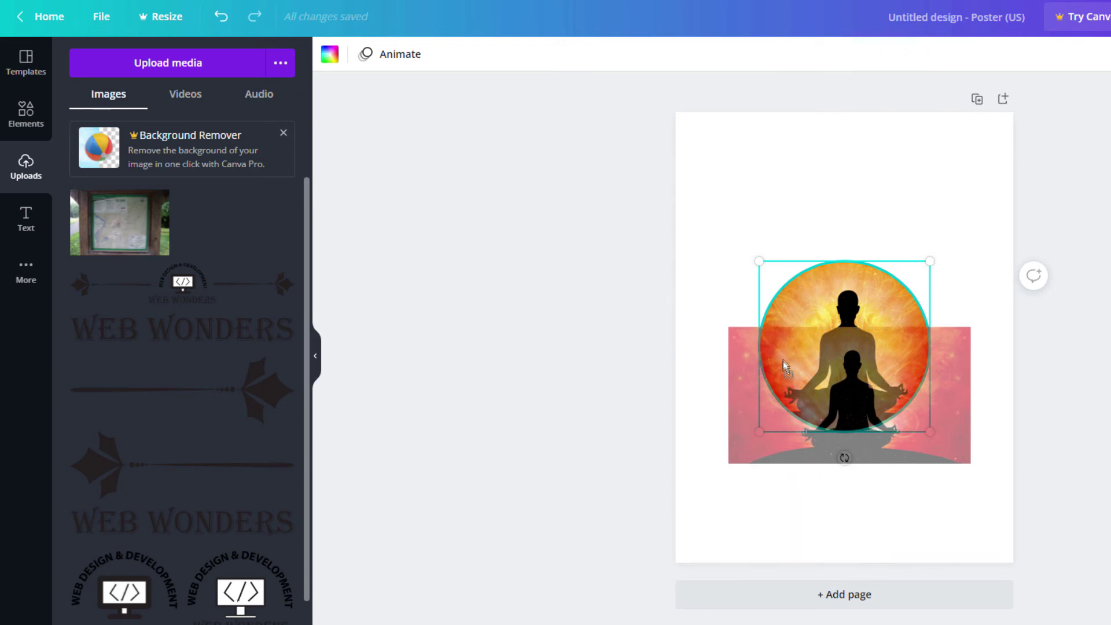
left_click_drag(781, 367, 783, 349)
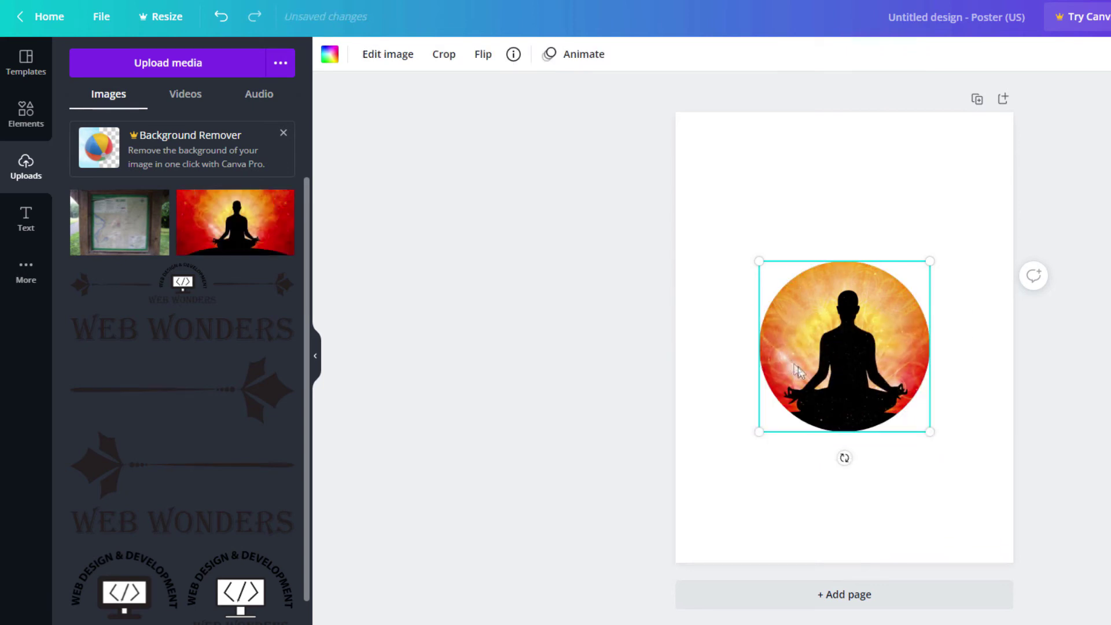
double_click(841, 398)
Shift the silhouette within the circle, confirm with Done, and move the frame higher
left_click_drag(856, 390, 849, 377)
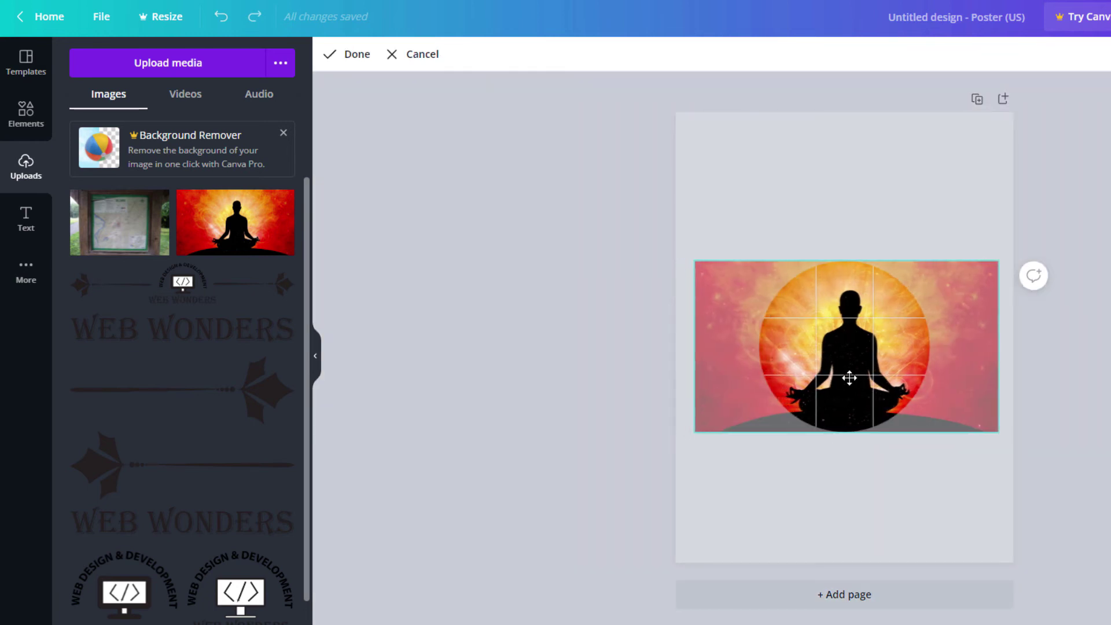
mouse_move(849, 377)
left_mouse_down()
mouse_move(861, 375)
mouse_move(849, 376)
left_mouse_up()
left_click(875, 469)
mouse_move(873, 348)
left_mouse_down()
mouse_move(814, 234)
mouse_move(858, 284)
left_mouse_up()
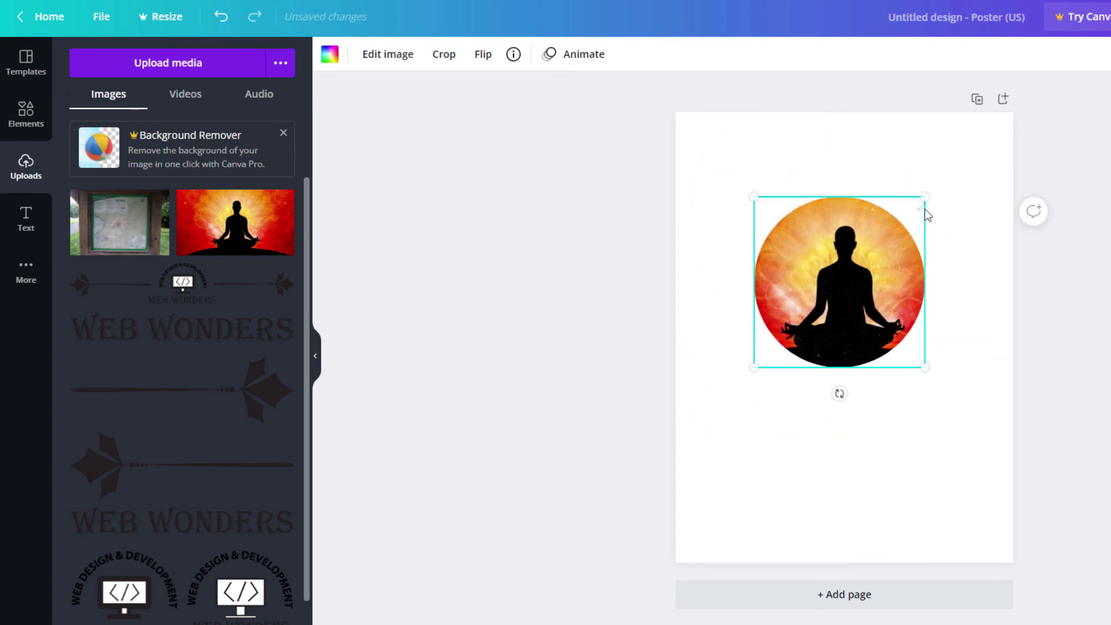
Enlarge the meditation circle and snap it to the page's horizontal centre guide
left_click_drag(924, 196, 886, 235)
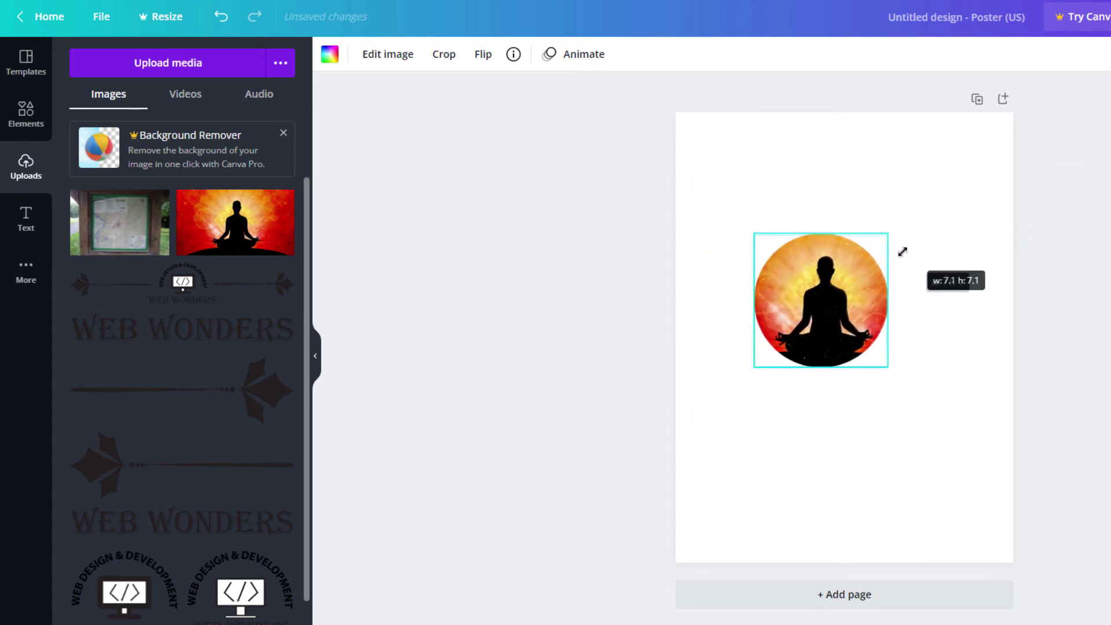
left_click_drag(853, 296, 877, 241)
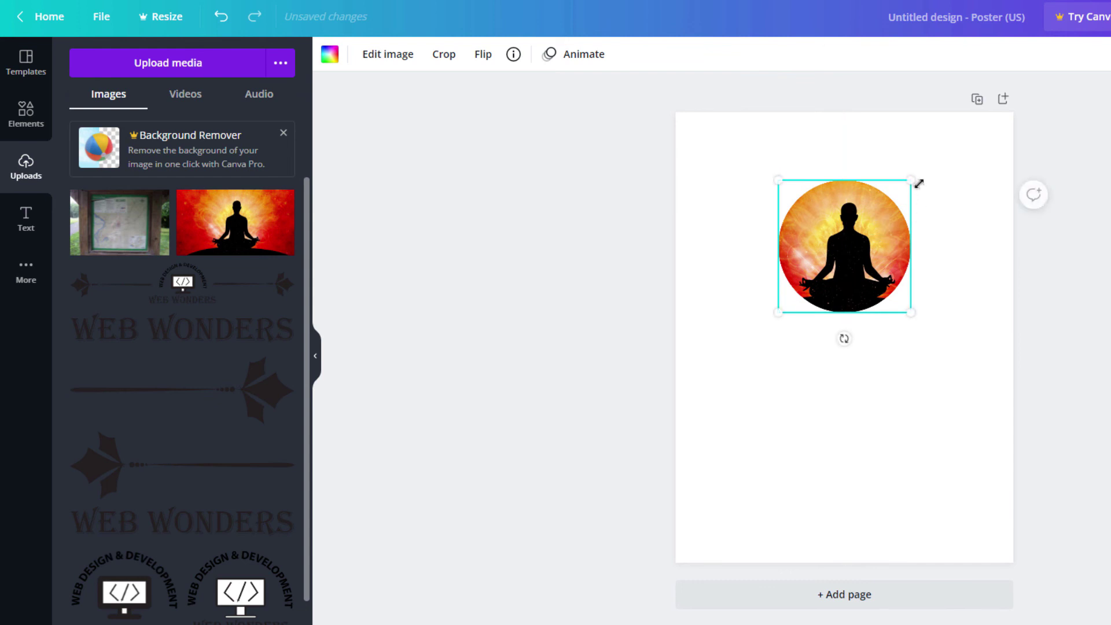
left_click_drag(948, 155, 967, 139)
left_click_drag(902, 214, 886, 296)
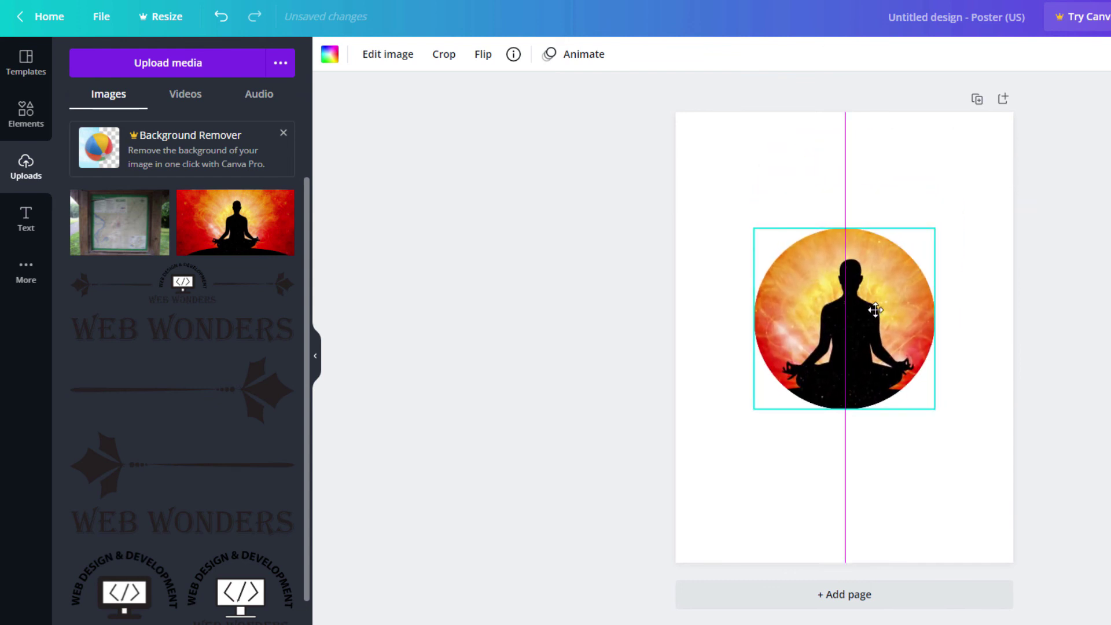
left_click_drag(886, 295, 878, 311)
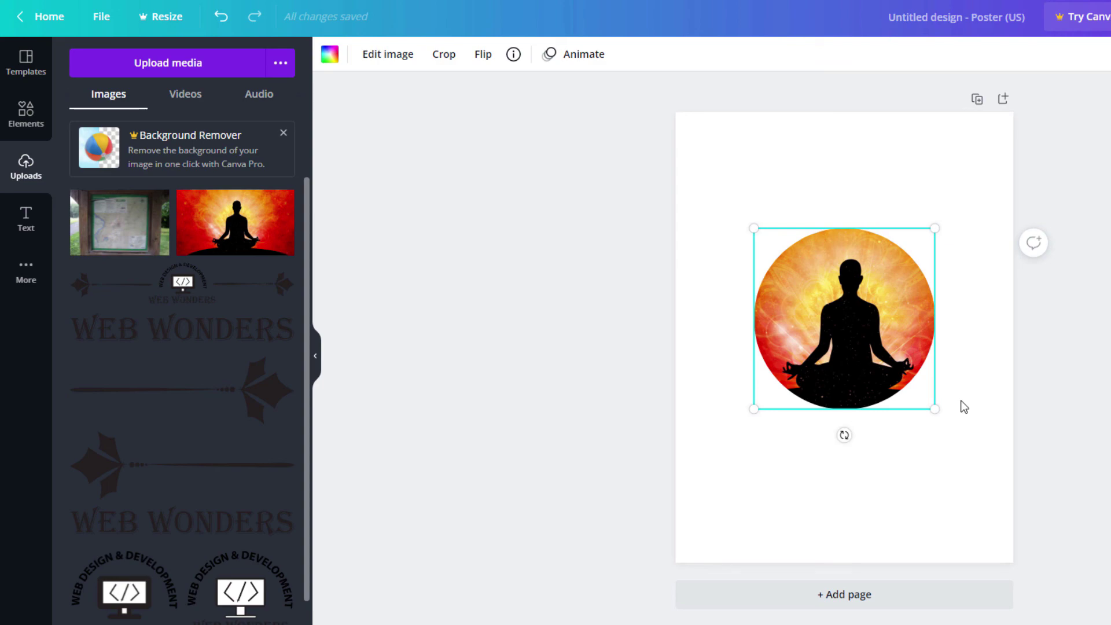